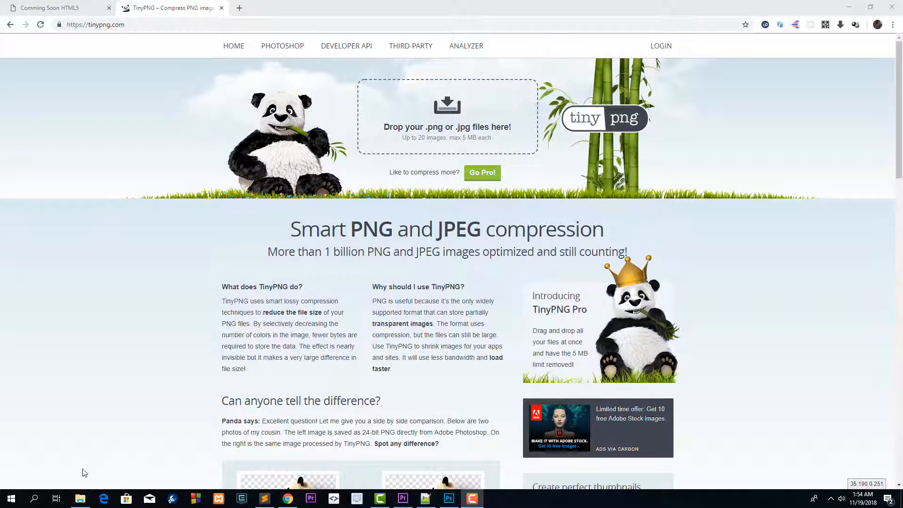
Switch to File Explorer and check the combined size of all images in the template's assets/images folder.
{"action": "left_click", "coordinate": [81, 499]}
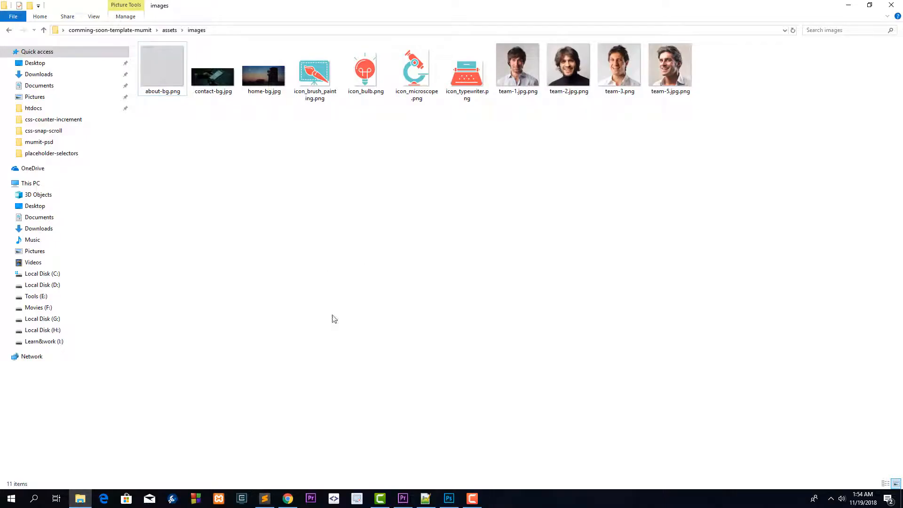
{"action": "left_click", "coordinate": [288, 498]}
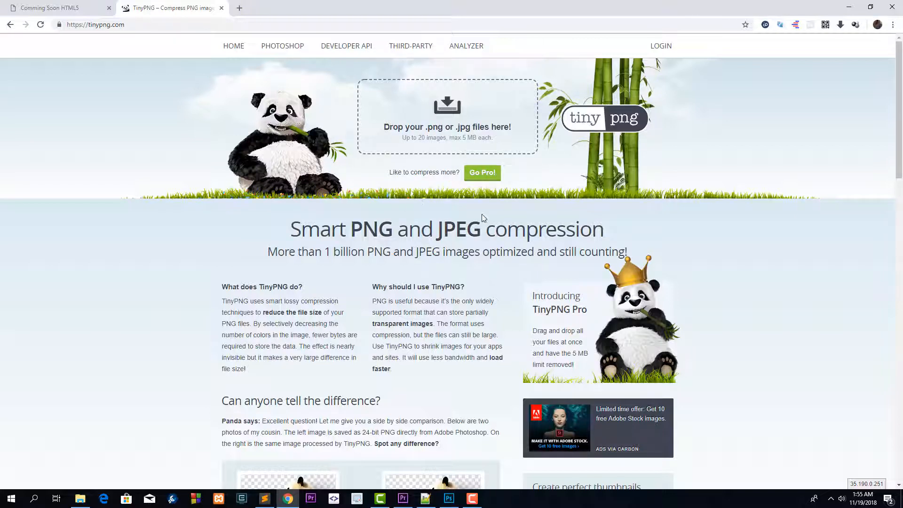
{"action": "left_click", "coordinate": [850, 8]}
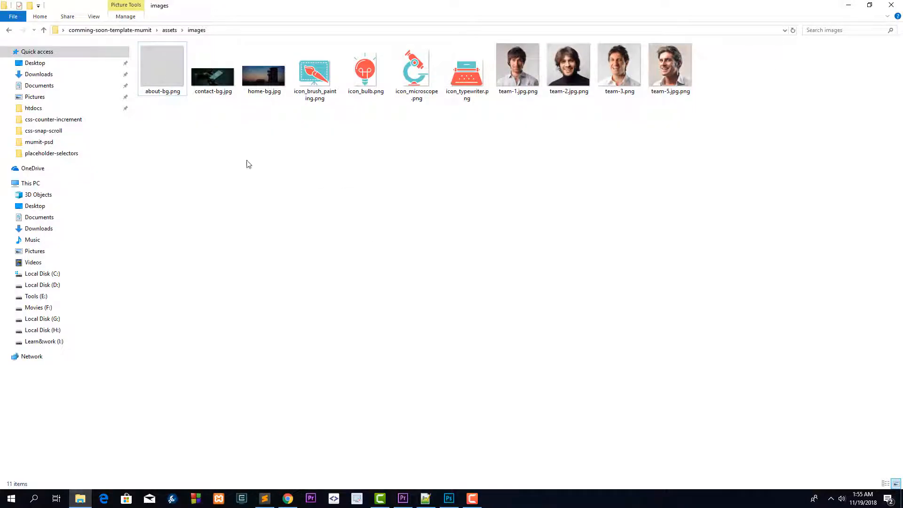
{"action": "left_click_drag", "start_coordinate": [178, 132], "coordinate": [700, 66]}
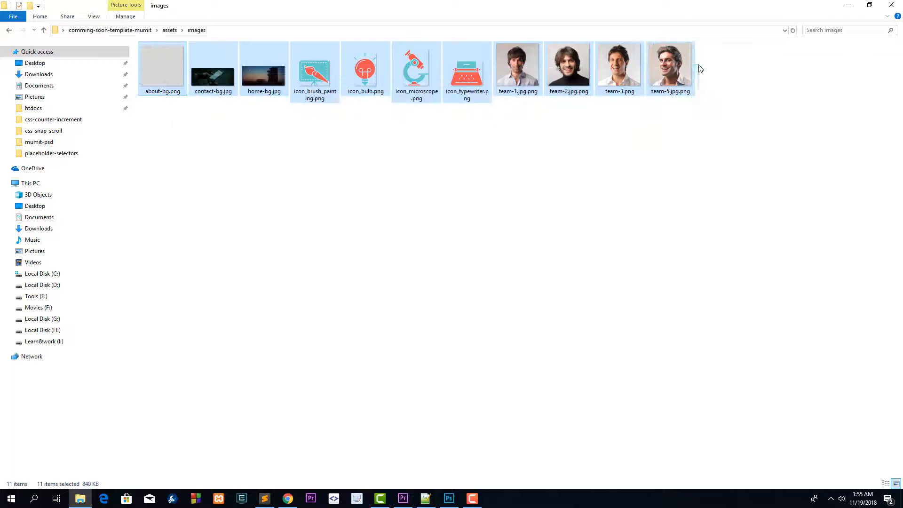
{"action": "left_click", "coordinate": [438, 204]}
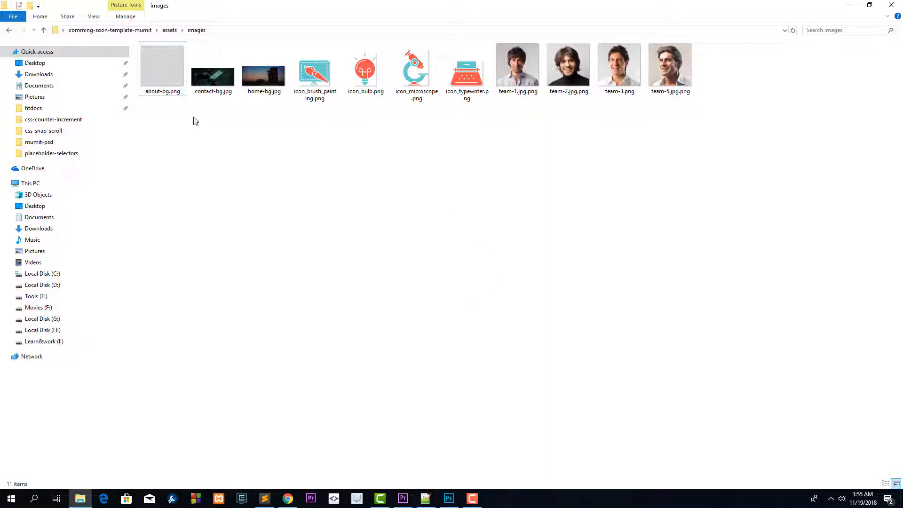
Upload about-bg.png from the images folder to TinyPNG for compression and open the Save to Dropbox window.
{"action": "left_click", "coordinate": [164, 81]}
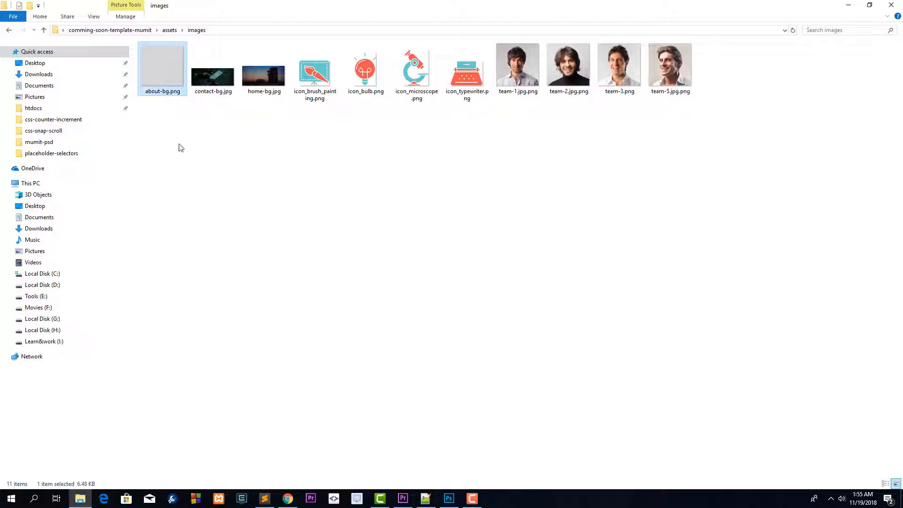
{"action": "left_click_drag", "start_coordinate": [157, 64], "coordinate": [374, 141]}
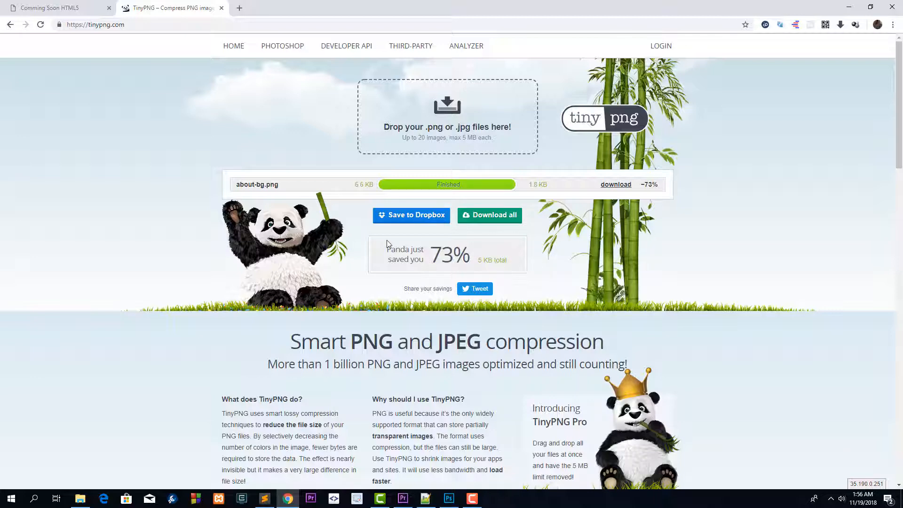
{"action": "left_click", "coordinate": [401, 219]}
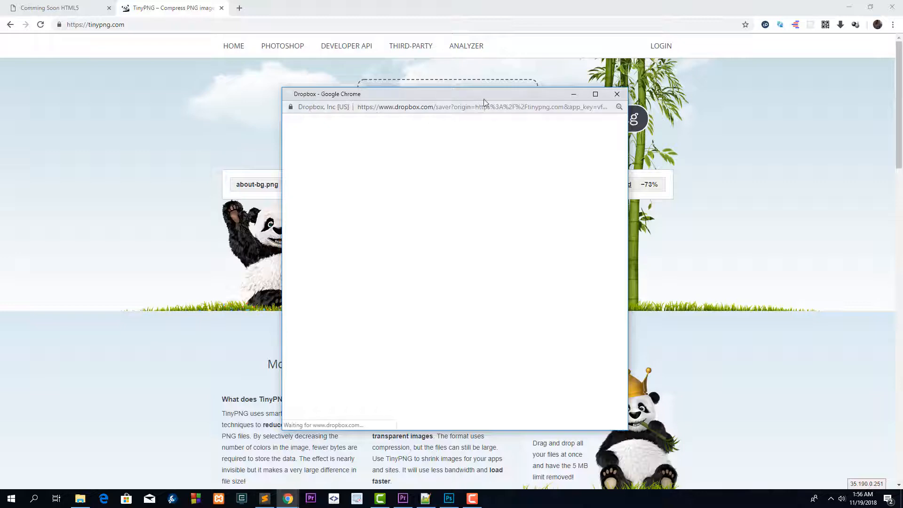
{"action": "left_click", "coordinate": [598, 113]}
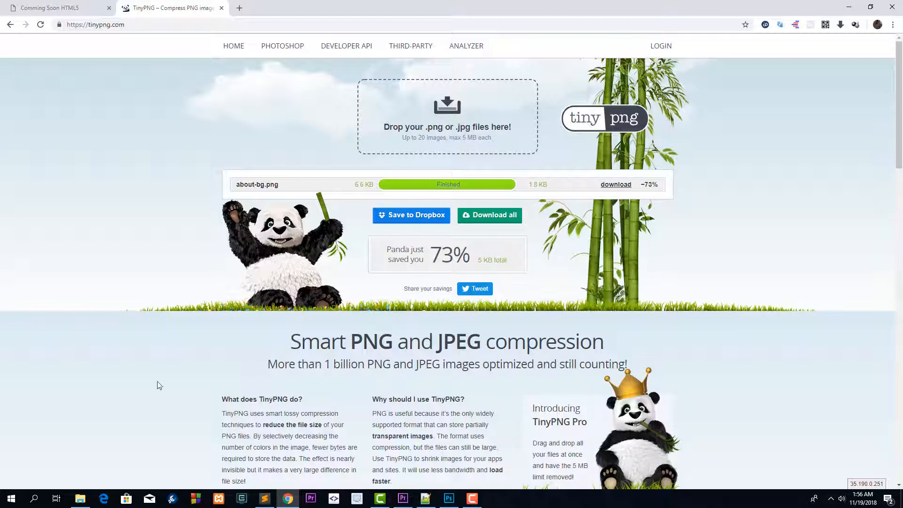
Upload all the images in the assets/images folder to TinyPNG for compression.
{"action": "left_click", "coordinate": [80, 498]}
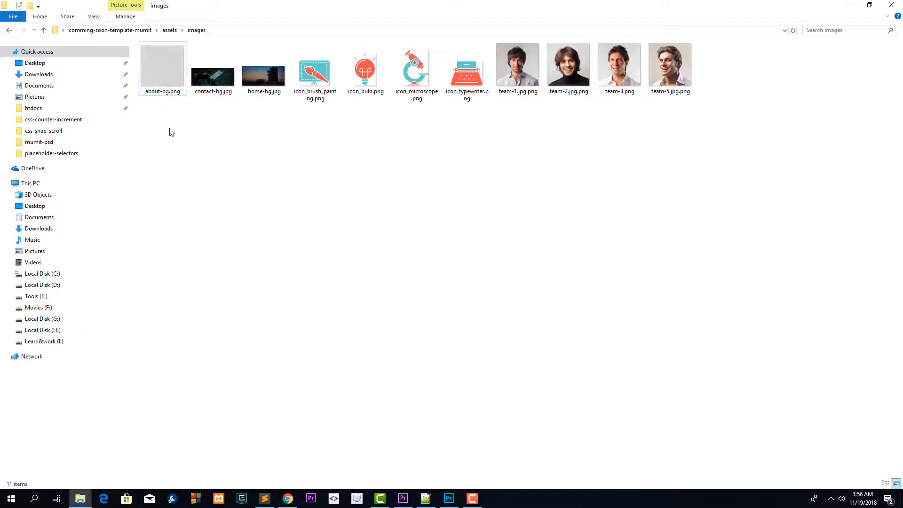
{"action": "left_click_drag", "start_coordinate": [165, 121], "coordinate": [720, 43]}
{"action": "left_click_drag", "start_coordinate": [273, 80], "coordinate": [304, 141]}
Try the Save to Dropbox and Download all options for the compressed images.
{"action": "scroll", "coordinate": [176, 177], "scroll_direction": "down", "scroll_amount": 2}
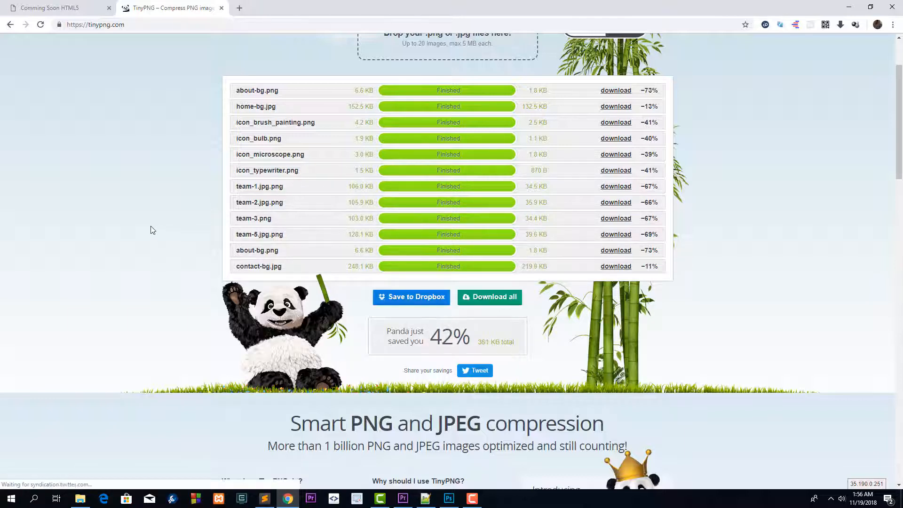
{"action": "scroll", "coordinate": [156, 228], "scroll_direction": "up", "scroll_amount": 1}
{"action": "scroll", "coordinate": [155, 228], "scroll_direction": "up", "scroll_amount": 1}
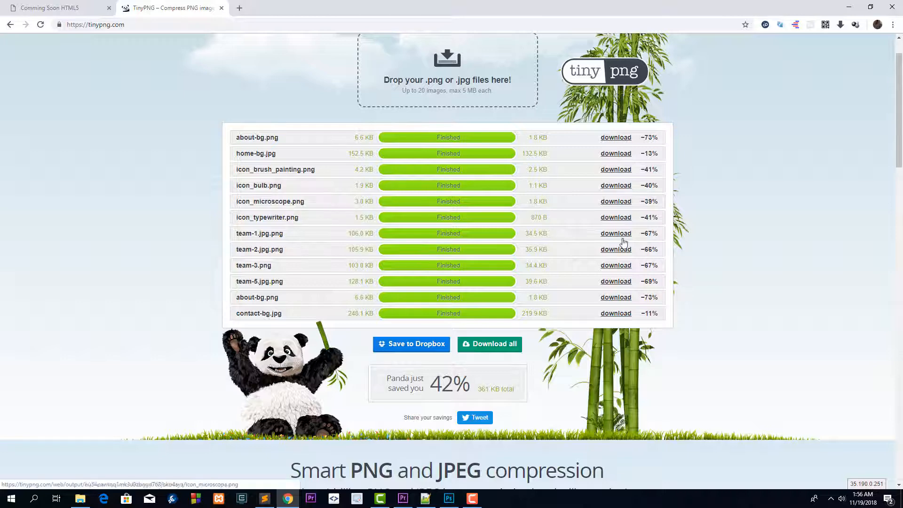
{"action": "scroll", "coordinate": [649, 181], "scroll_direction": "up", "scroll_amount": 1}
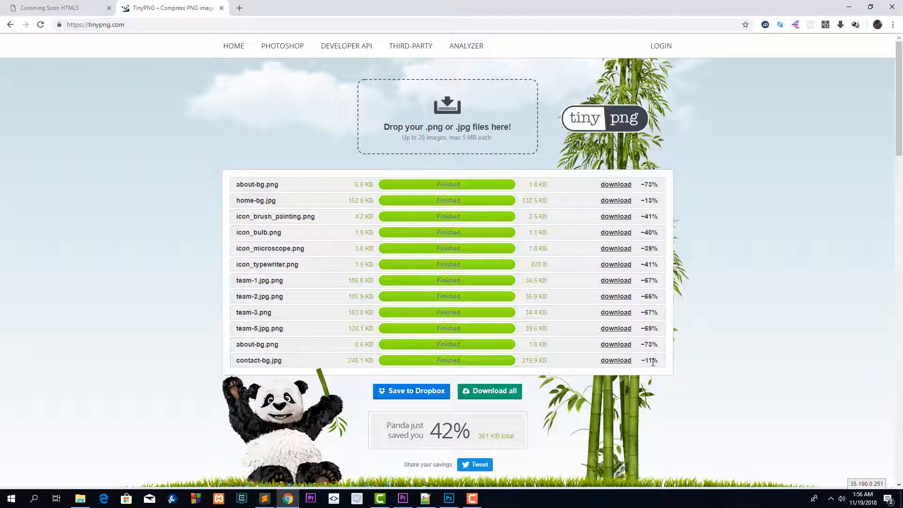
{"action": "scroll", "coordinate": [654, 362], "scroll_direction": "down", "scroll_amount": 2}
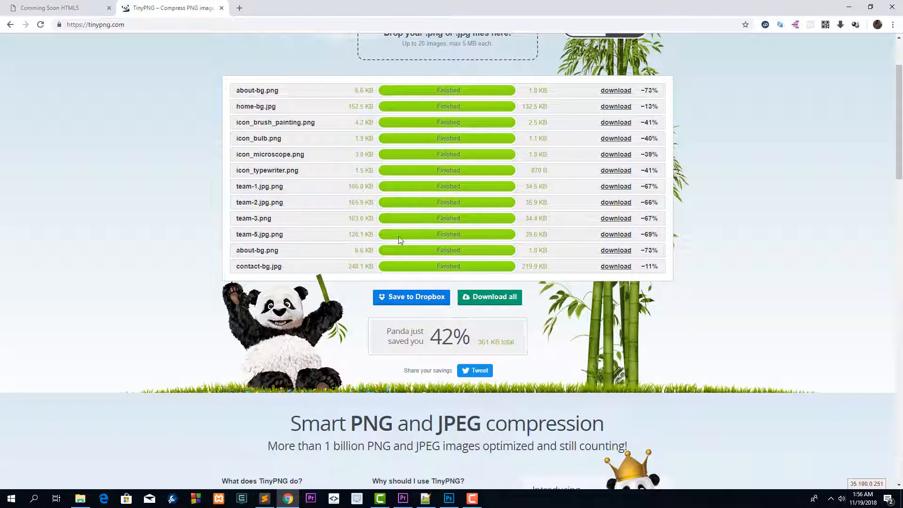
{"action": "left_click", "coordinate": [407, 299]}
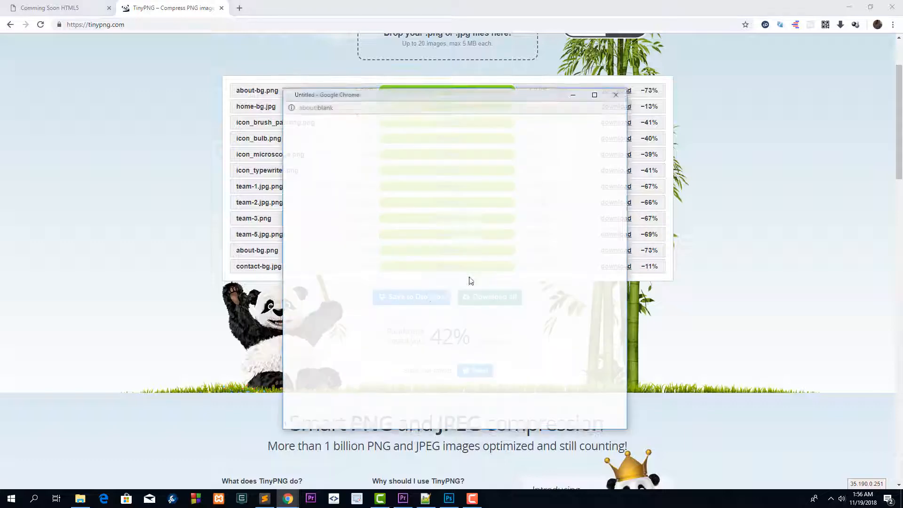
{"action": "left_click", "coordinate": [598, 112]}
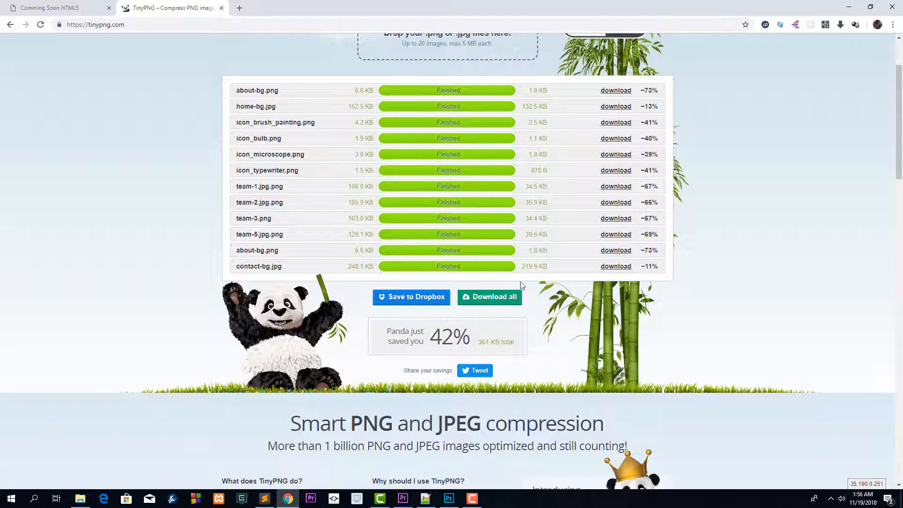
{"action": "left_click", "coordinate": [501, 309]}
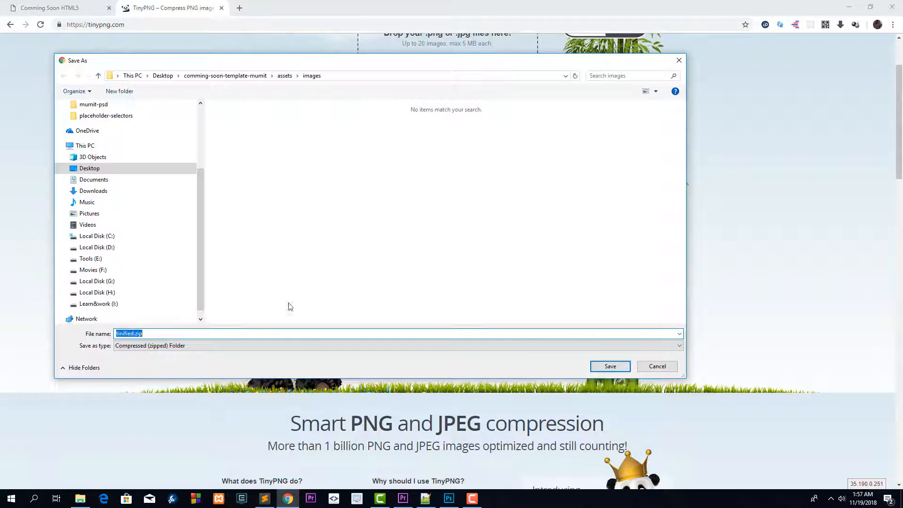
{"action": "left_click", "coordinate": [657, 367]}
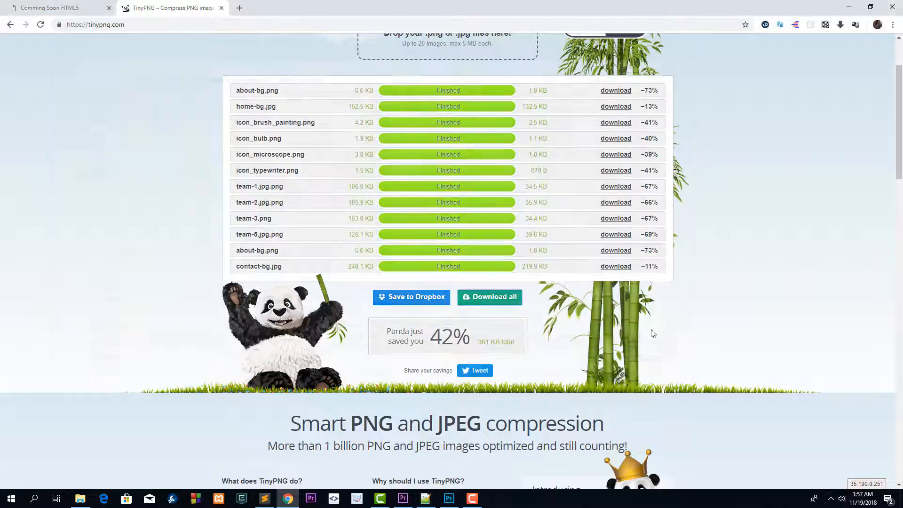
Examine the compression results for each image, comparing original size, compressed size and percentage saved.
{"action": "scroll", "coordinate": [658, 316], "scroll_direction": "down", "scroll_amount": 1}
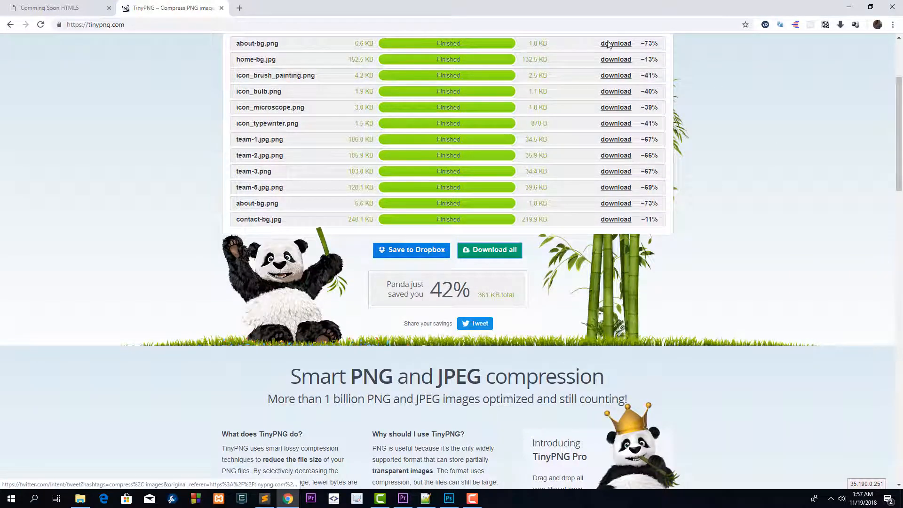
{"action": "scroll", "coordinate": [597, 179], "scroll_direction": "up", "scroll_amount": 1}
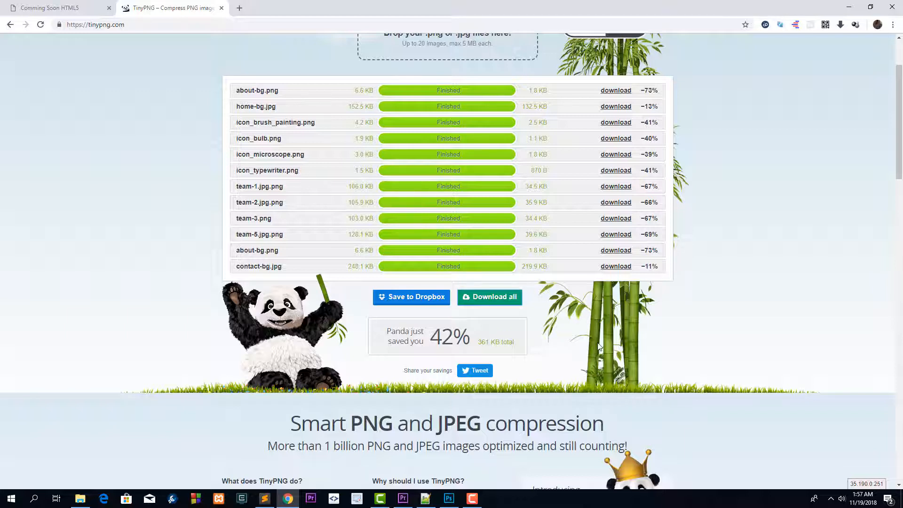
{"action": "scroll", "coordinate": [603, 340], "scroll_direction": "up", "scroll_amount": 1}
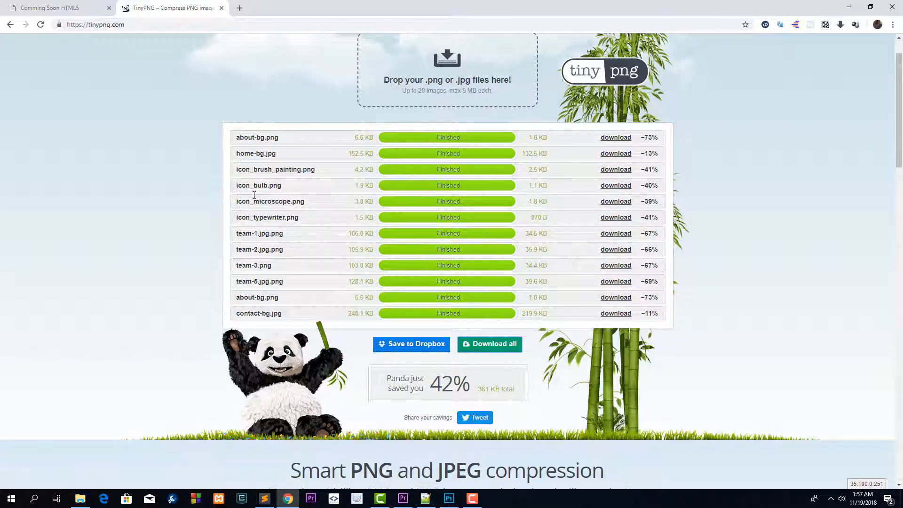
{"action": "scroll", "coordinate": [473, 176], "scroll_direction": "down", "scroll_amount": 10}
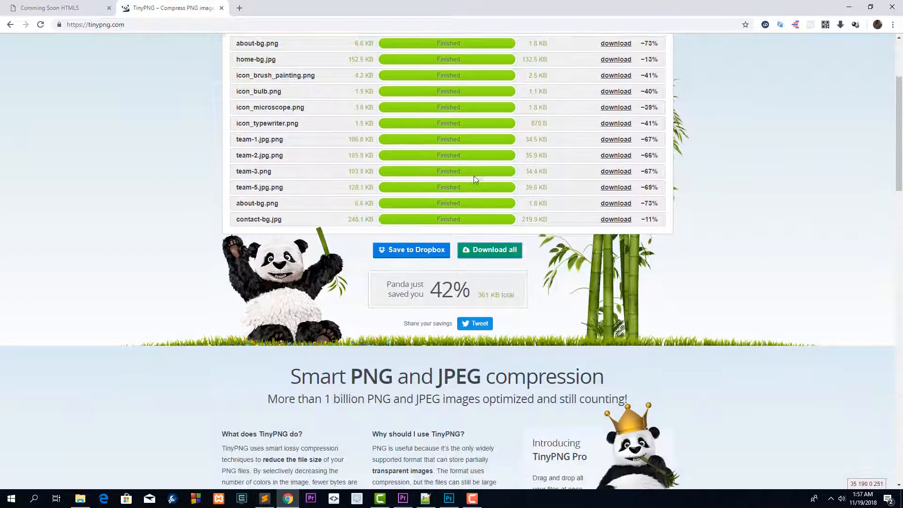
{"action": "scroll", "coordinate": [471, 182], "scroll_direction": "up", "scroll_amount": 10}
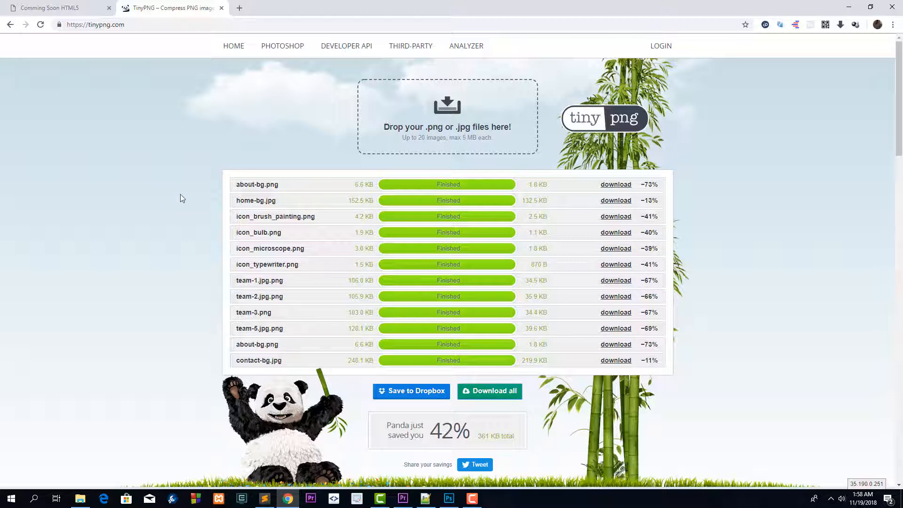
{"action": "scroll", "coordinate": [471, 196], "scroll_direction": "down", "scroll_amount": 5}
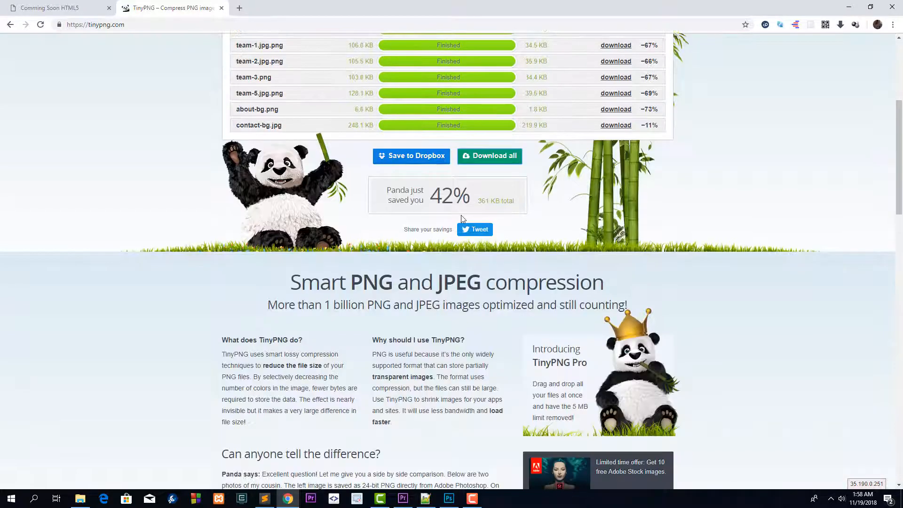
{"action": "scroll", "coordinate": [462, 219], "scroll_direction": "up", "scroll_amount": 5}
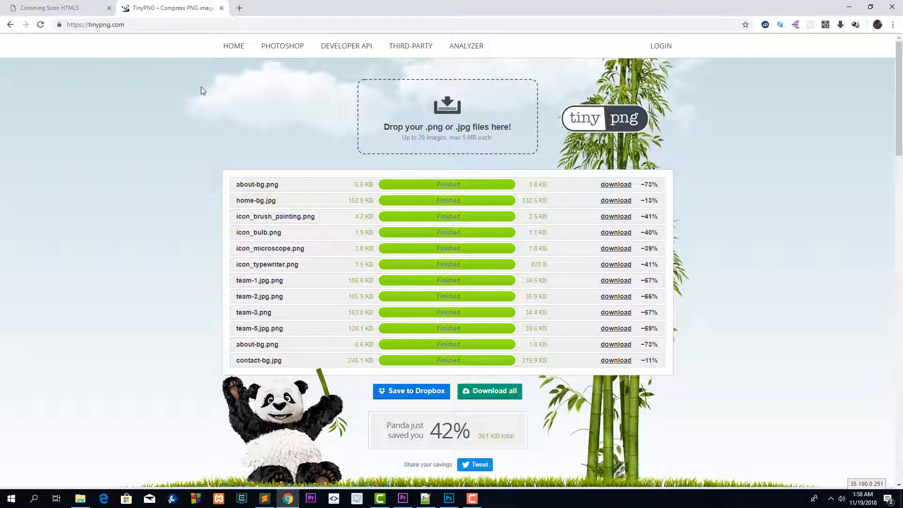
Read the TinyPNG page's explanations of how the compression works, browser support, animated PNG and Photoshop use.
{"action": "scroll", "coordinate": [266, 149], "scroll_direction": "down", "scroll_amount": 4}
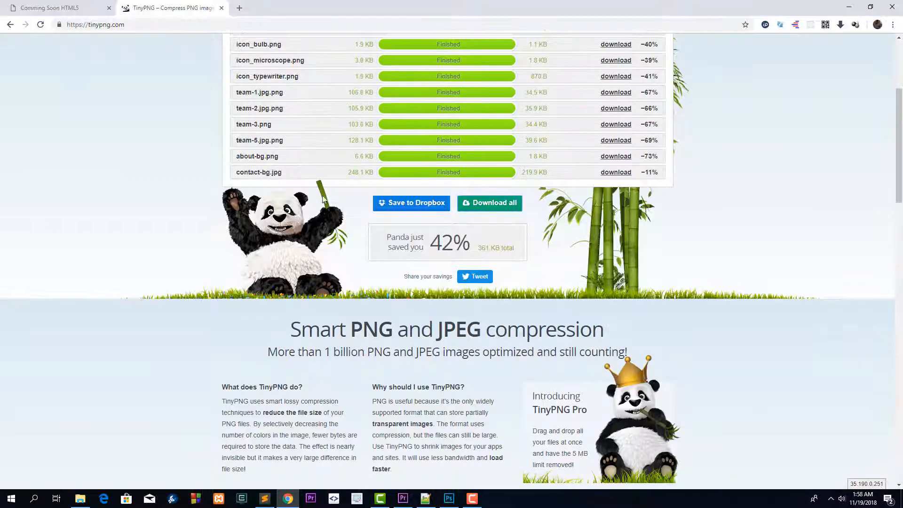
{"action": "scroll", "coordinate": [323, 235], "scroll_direction": "down", "scroll_amount": 6}
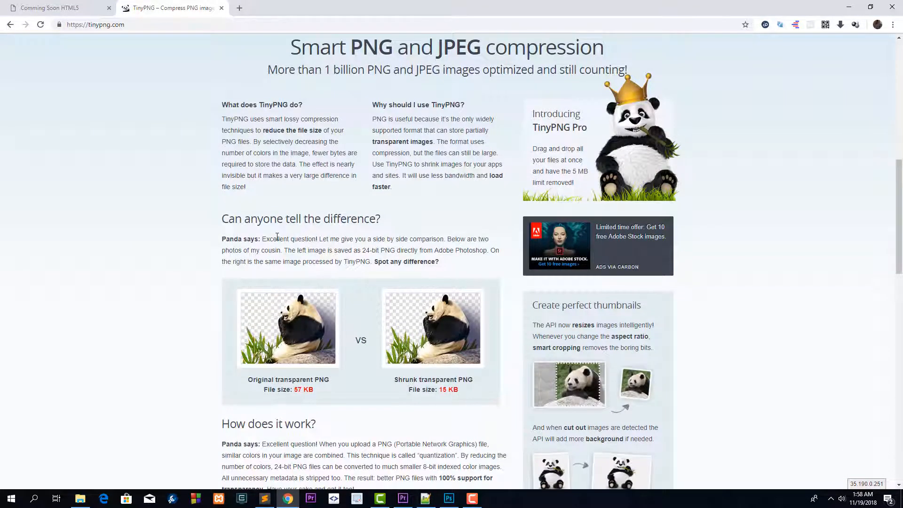
{"action": "scroll", "coordinate": [263, 238], "scroll_direction": "down", "scroll_amount": 4}
{"action": "scroll", "coordinate": [263, 238], "scroll_direction": "down", "scroll_amount": 3}
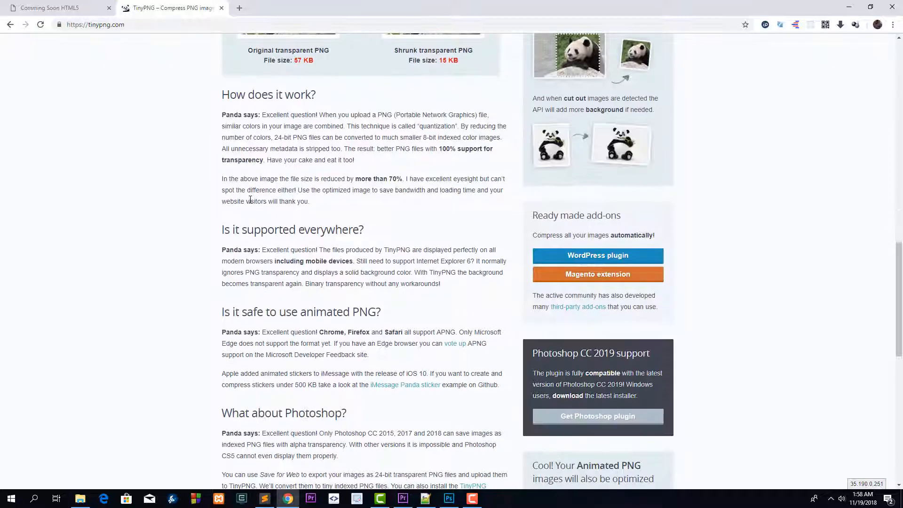
{"action": "scroll", "coordinate": [270, 208], "scroll_direction": "down", "scroll_amount": 3}
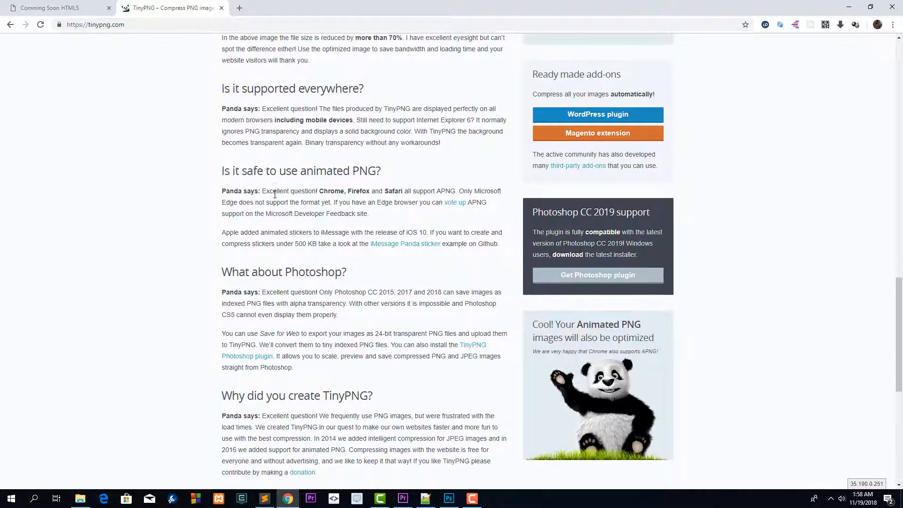
{"action": "scroll", "coordinate": [278, 200], "scroll_direction": "down", "scroll_amount": 2}
{"action": "scroll", "coordinate": [292, 221], "scroll_direction": "up", "scroll_amount": 5}
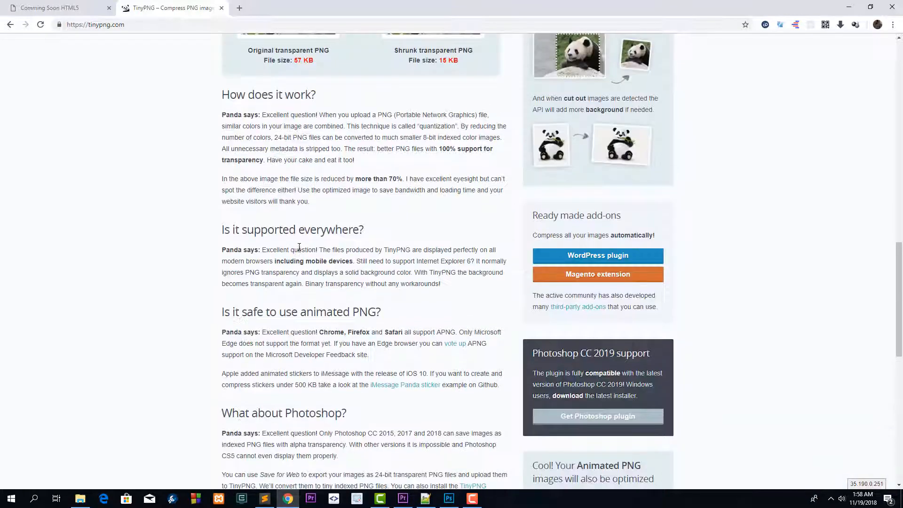
{"action": "scroll", "coordinate": [299, 247], "scroll_direction": "up", "scroll_amount": 9}
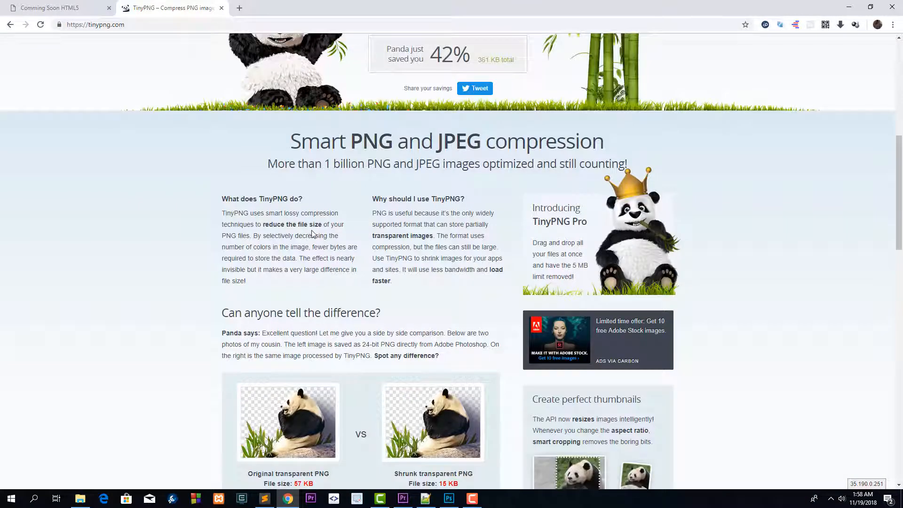
{"action": "scroll", "coordinate": [311, 242], "scroll_direction": "up", "scroll_amount": 3}
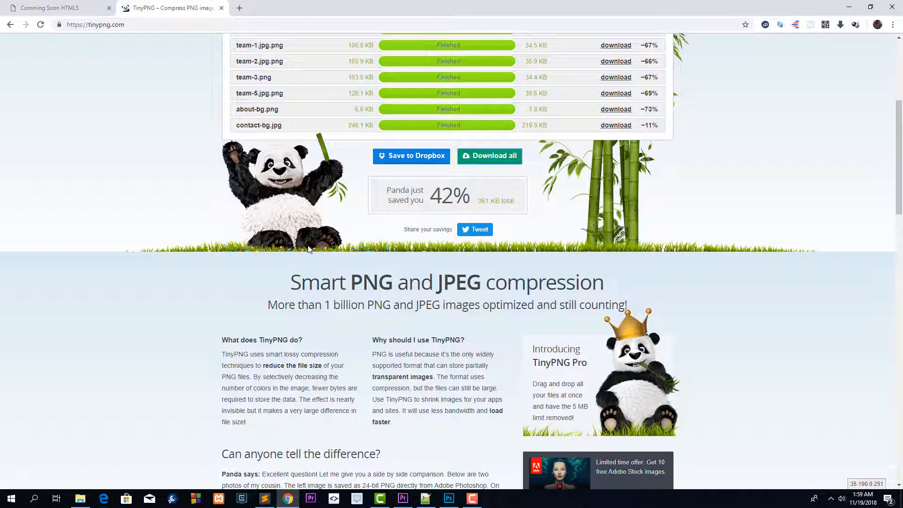
{"action": "scroll", "coordinate": [217, 261], "scroll_direction": "up", "scroll_amount": 2}
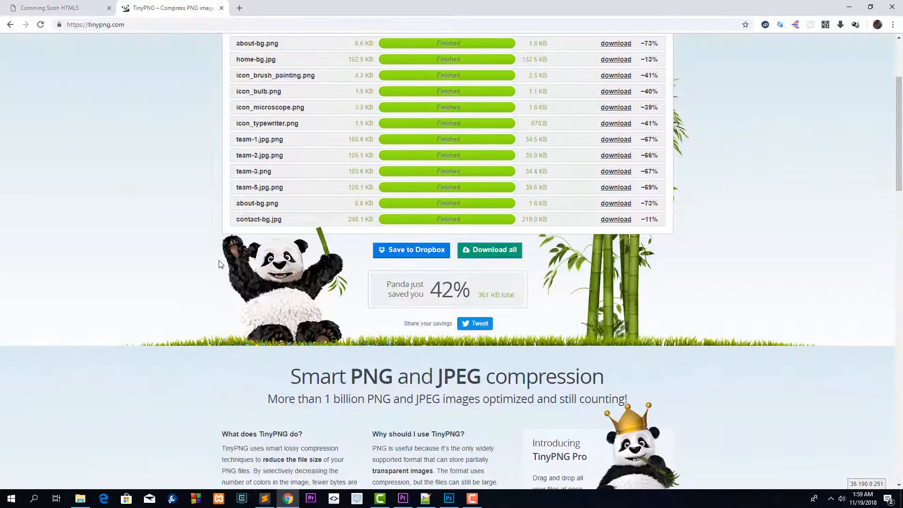
{"action": "scroll", "coordinate": [221, 262], "scroll_direction": "up", "scroll_amount": 3}
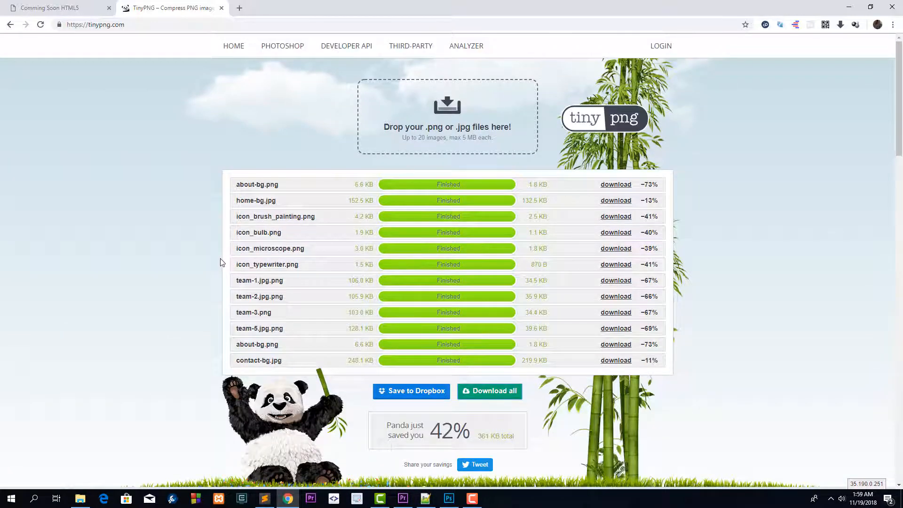